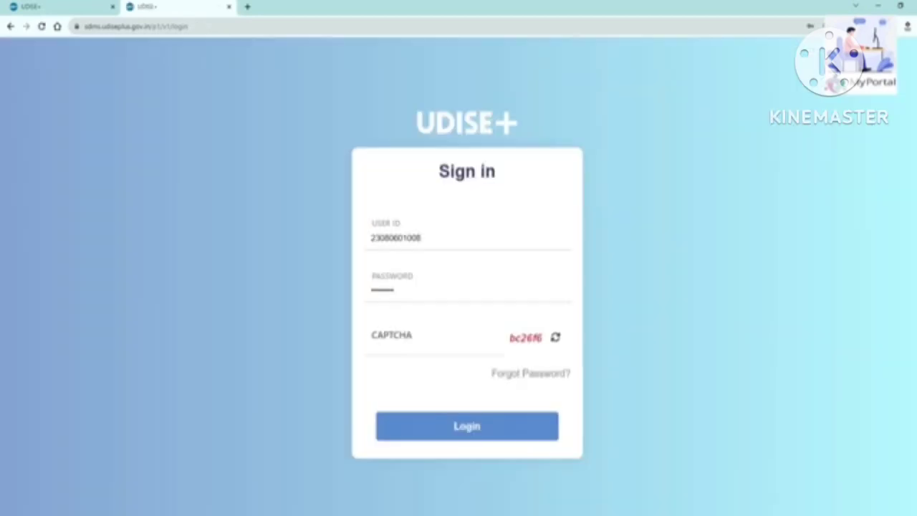
# Step: Sign in by completing the captcha and open the Import Module under Progression Activity for academic year 2023-24
pyautogui.click(415, 341)
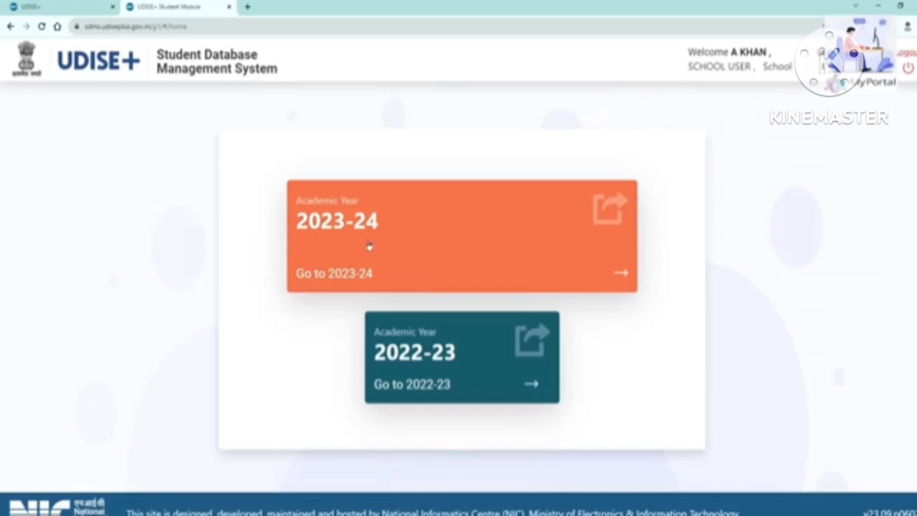
pyautogui.click(369, 246)
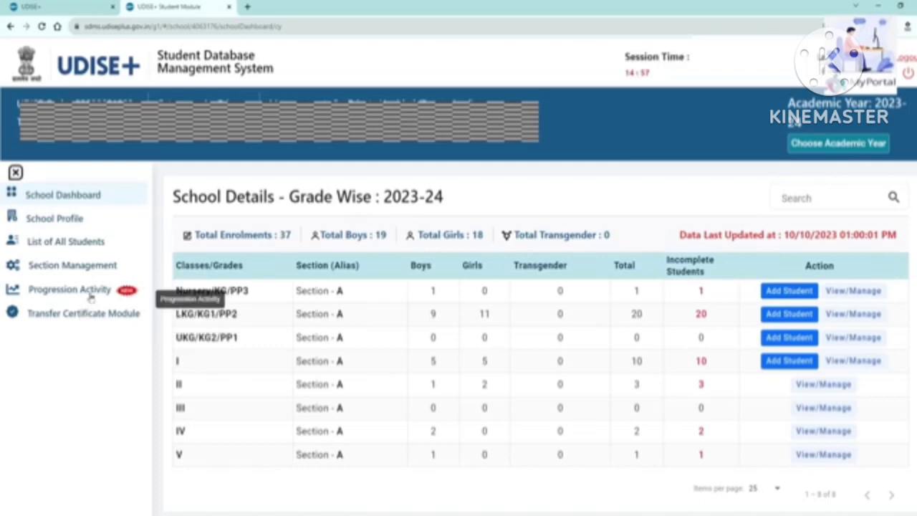
pyautogui.click(91, 292)
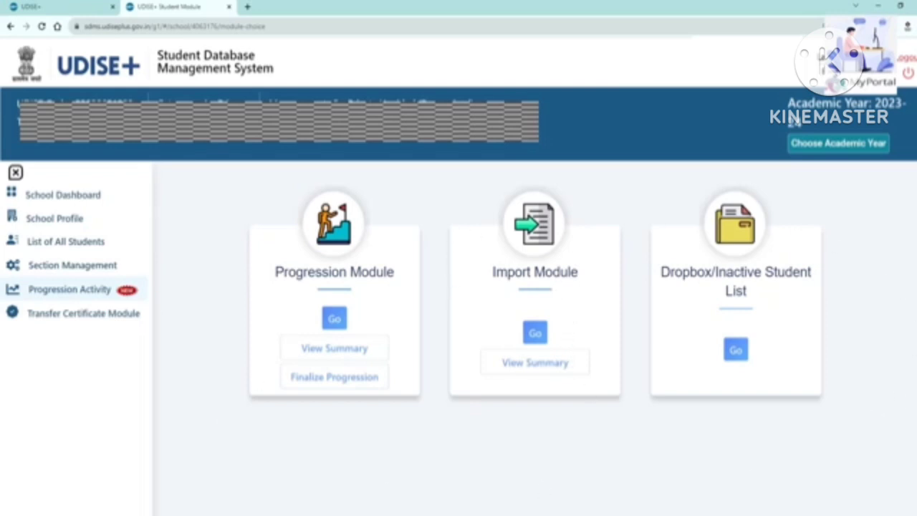
pyautogui.click(538, 336)
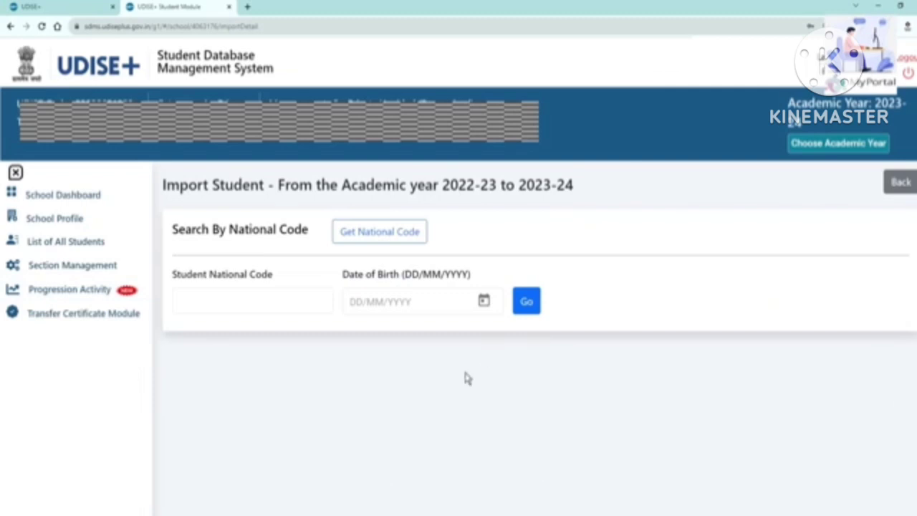
# Step: Examine the student national code and date of birth fields used to search for a student to import
pyautogui.click(224, 302)
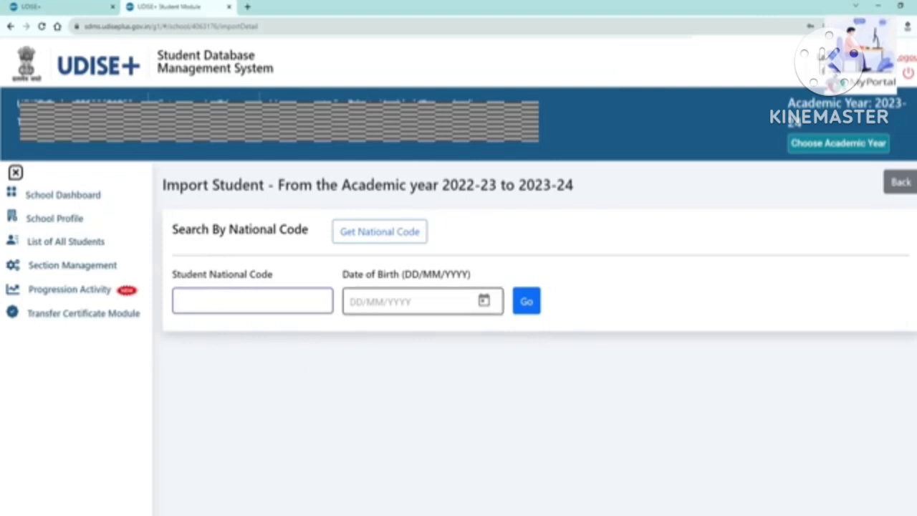
pyautogui.click(390, 301)
pyautogui.hotkey('shift', 'Tab')
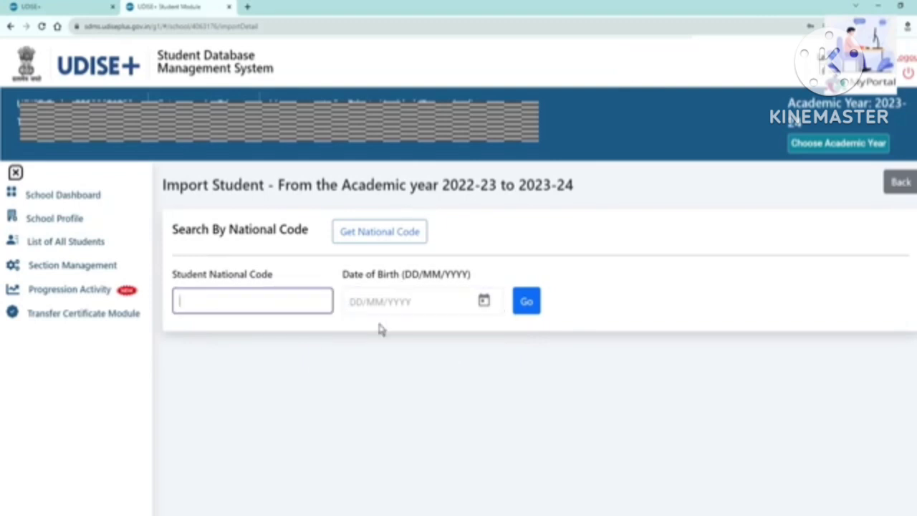
pyautogui.press('Tab')
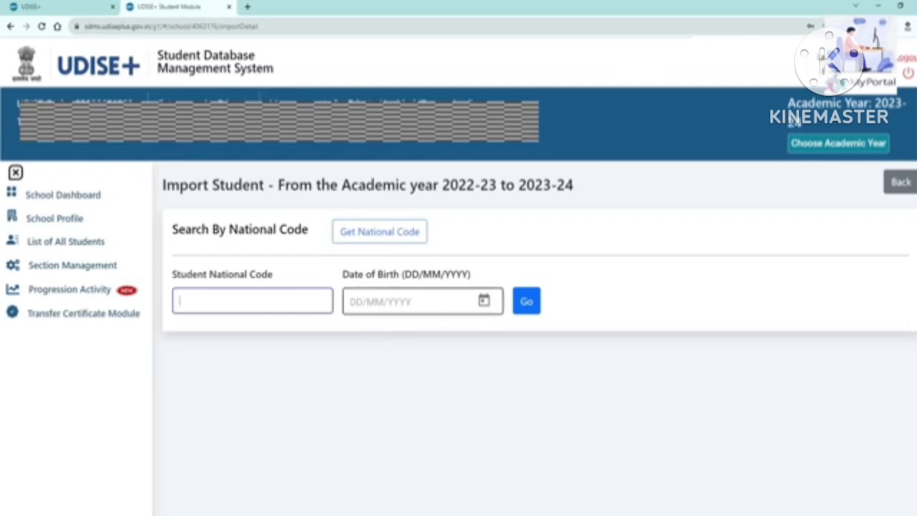
pyautogui.press('Tab')
pyautogui.click(232, 290)
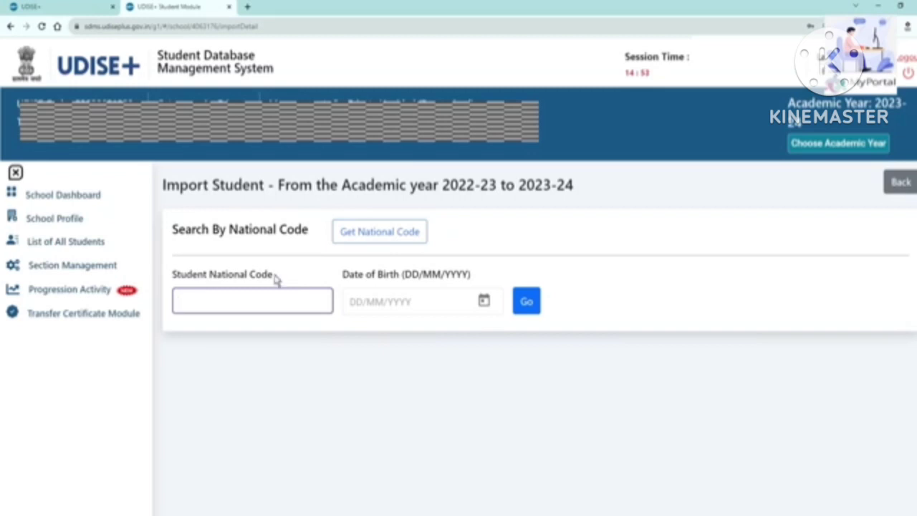
# Step: Inspect the Aadhaar number and year of birth fields of the Get National Code form, and return to the module overview
pyautogui.click(369, 241)
pyautogui.click(400, 238)
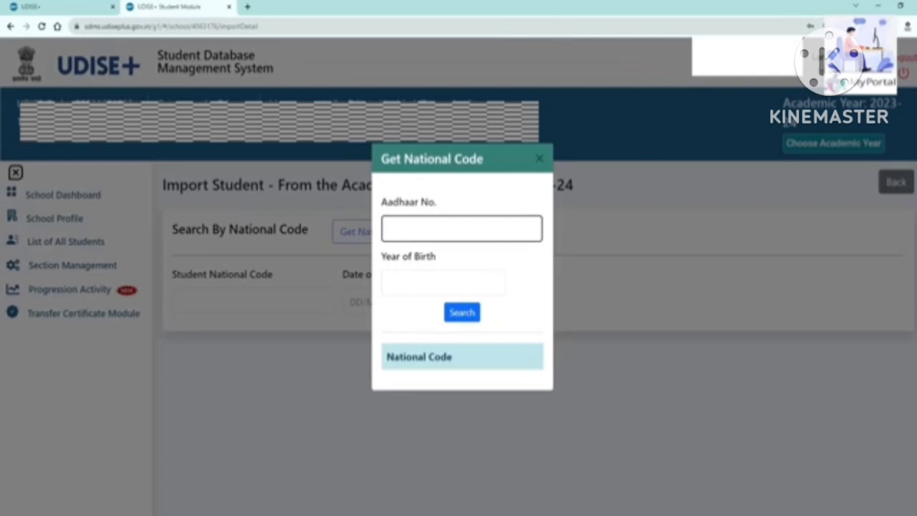
pyautogui.click(457, 256)
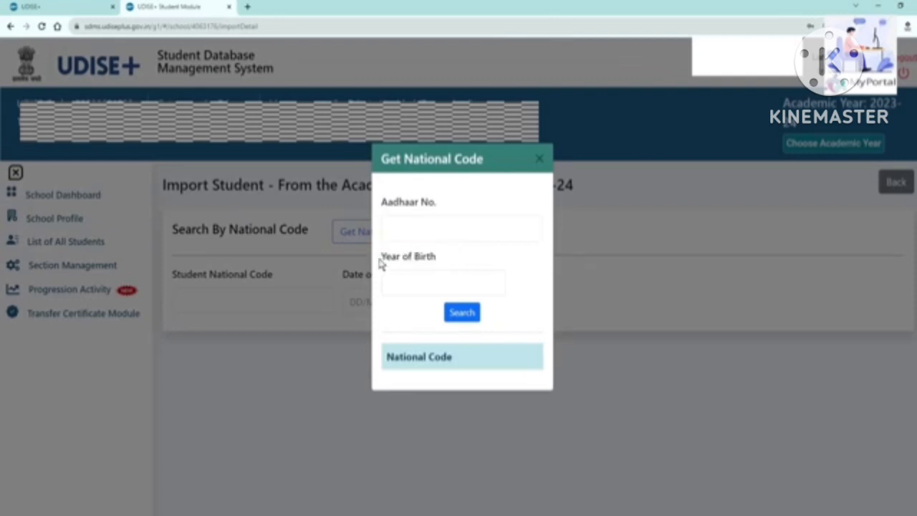
pyautogui.moveTo(380, 255); pyautogui.dragTo(437, 257)
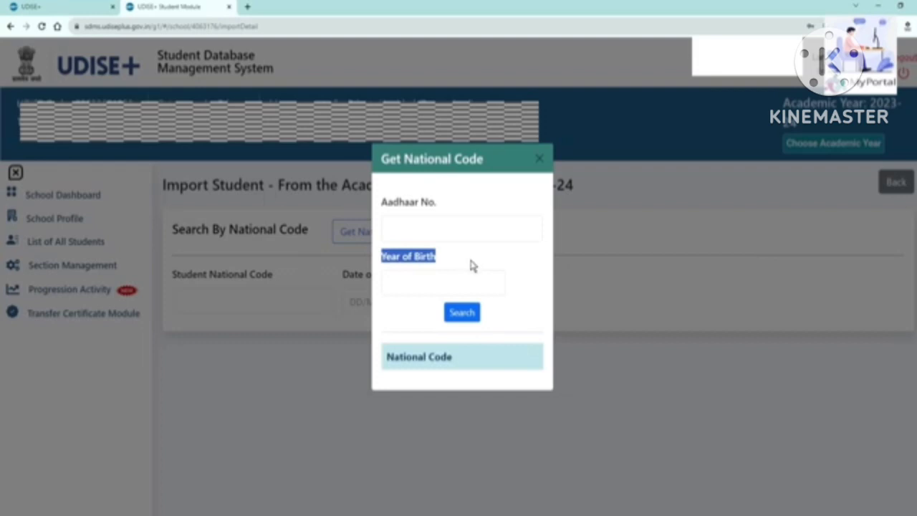
pyautogui.click(389, 285)
pyautogui.moveTo(381, 257); pyautogui.dragTo(437, 258)
pyautogui.click(389, 283)
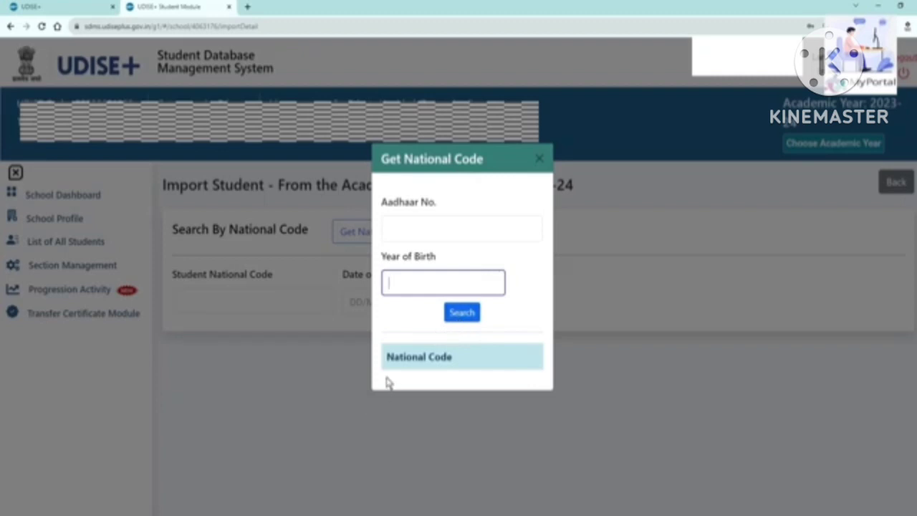
pyautogui.click(539, 158)
pyautogui.click(891, 183)
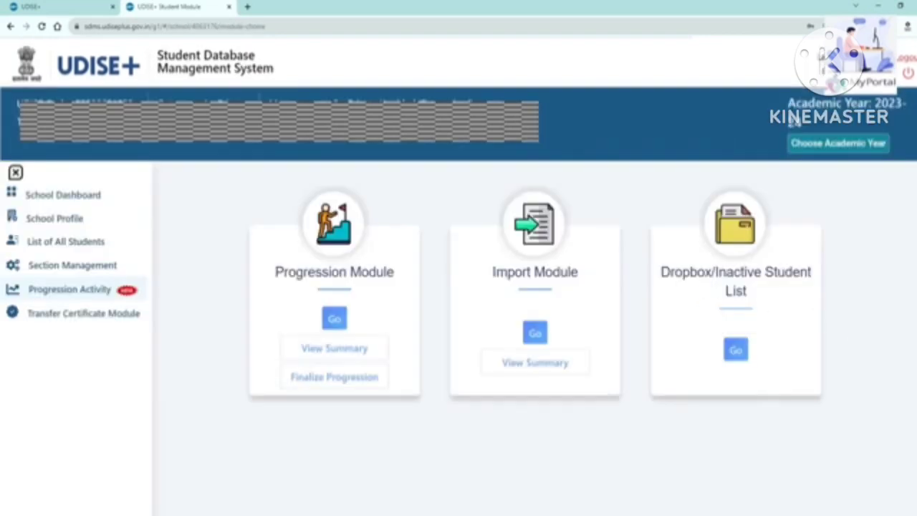
# Step: Look up the inactive students of school GPS POTYA in district and block TIKAMGARH in the Dropbox/Inactive Student List
pyautogui.click(736, 349)
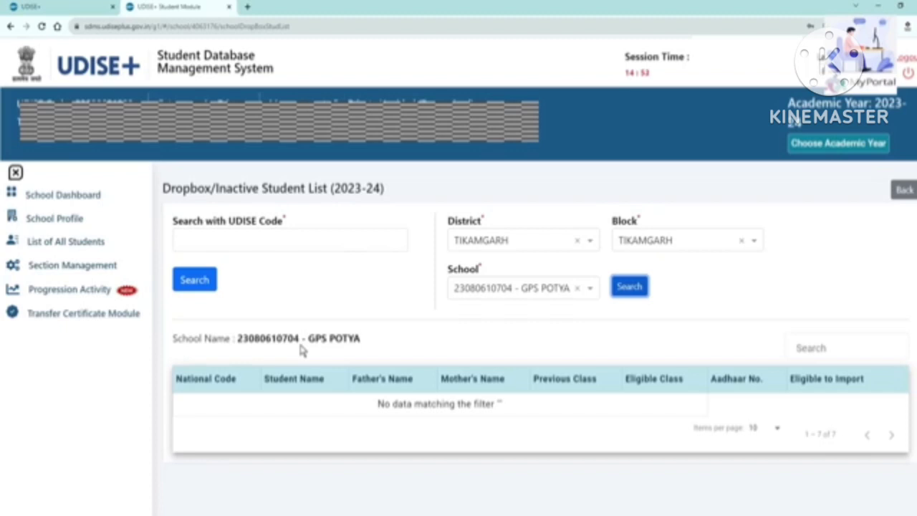
pyautogui.click(215, 240)
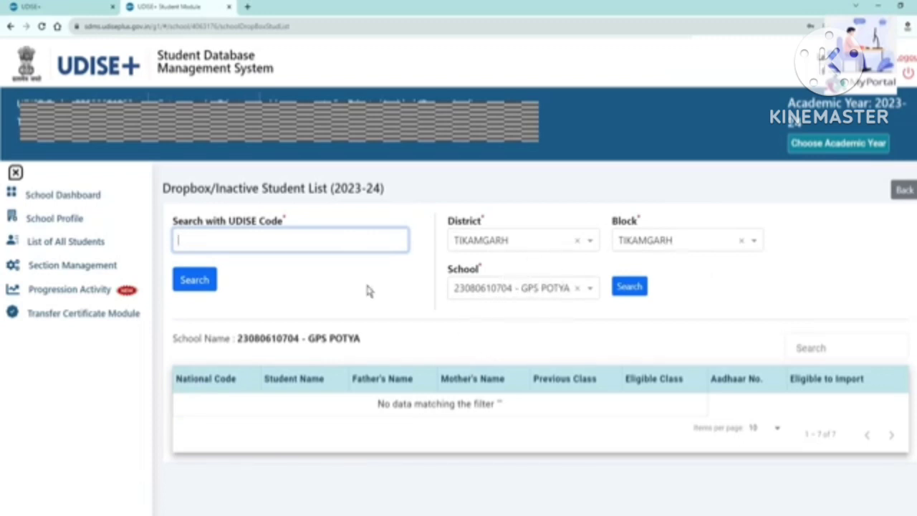
pyautogui.scroll(-2, 420, 477)
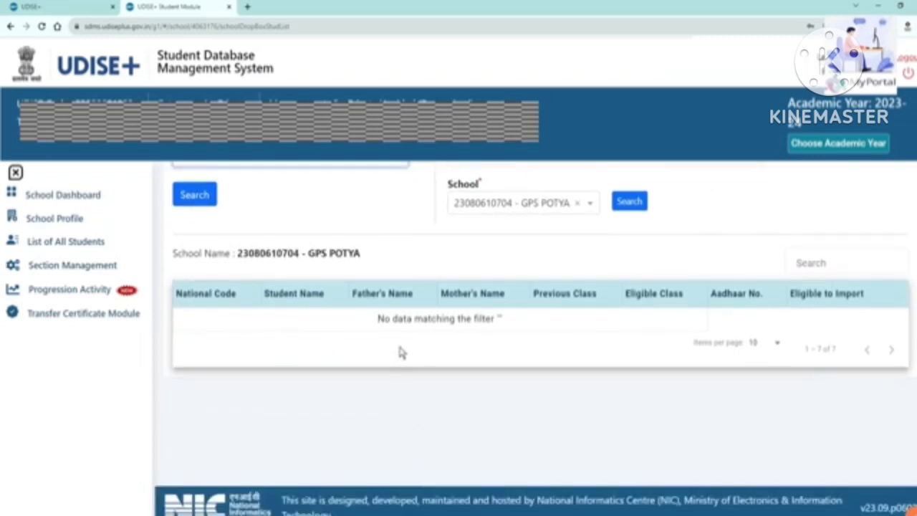
pyautogui.scroll(2, 379, 467)
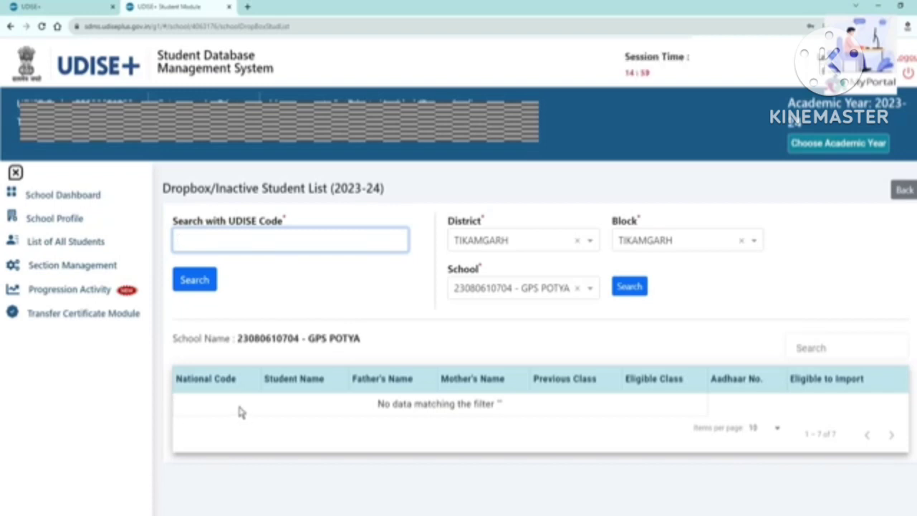
# Step: Search for the student's national code from the Import Module using the Aadhaar number and year of birth
pyautogui.click(53, 289)
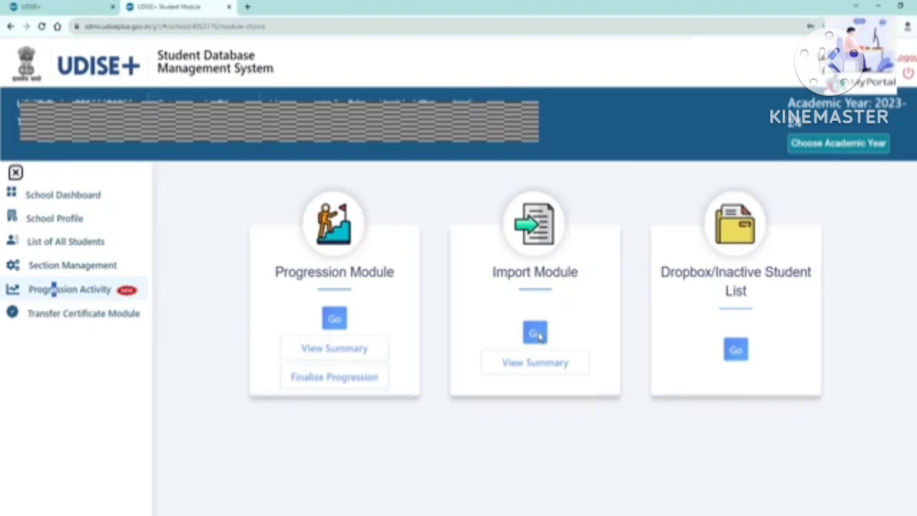
pyautogui.click(537, 334)
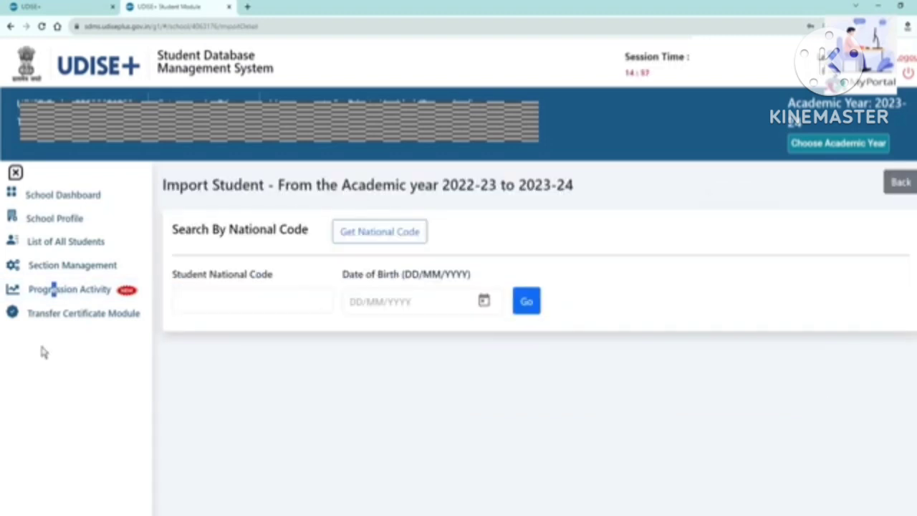
pyautogui.click(379, 232)
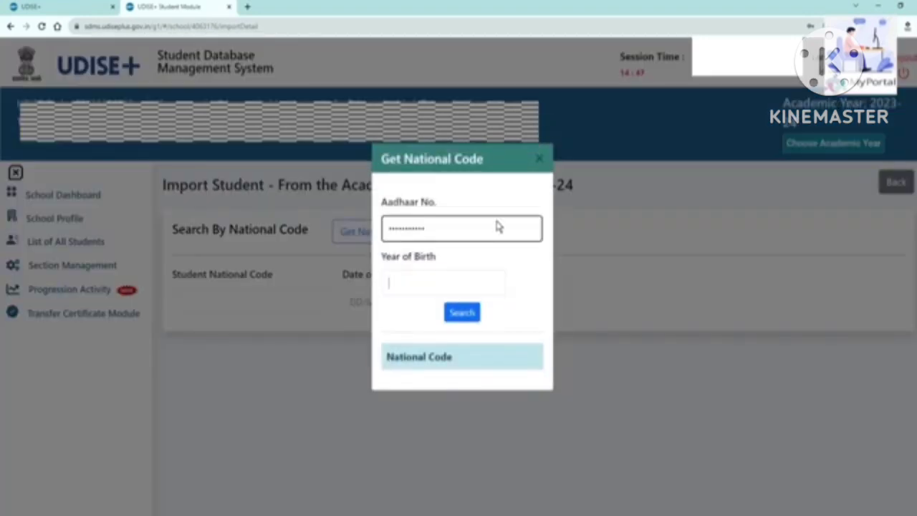
pyautogui.write('2008')
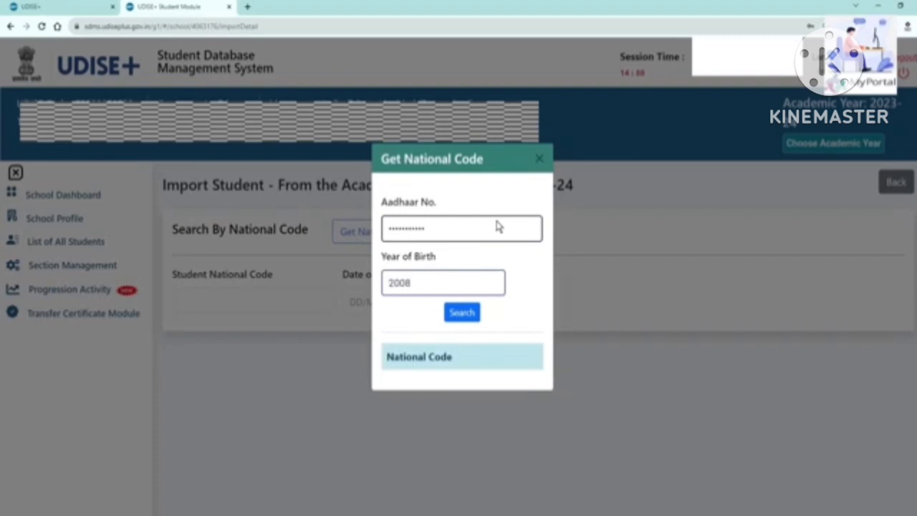
pyautogui.click(462, 318)
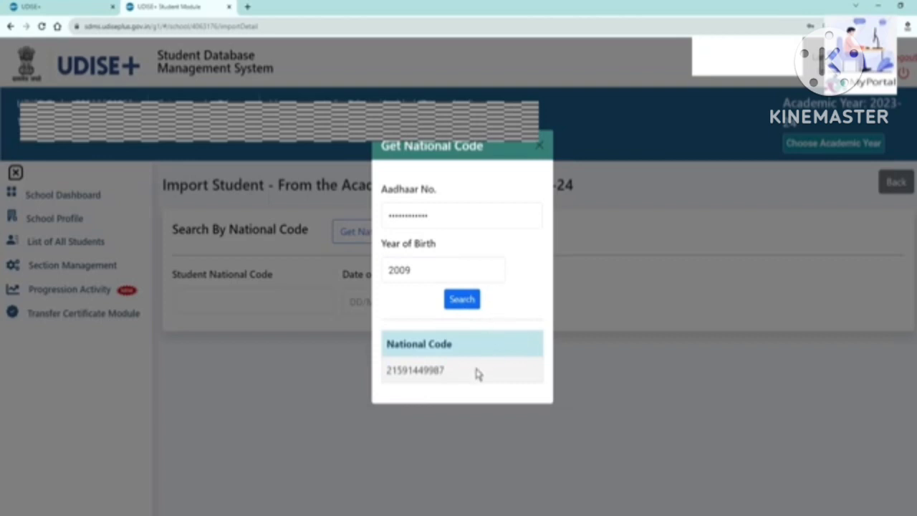
# Step: Copy the student's national code into the import search and retrieve the record with the student's date of birth
pyautogui.moveTo(447, 372); pyautogui.dragTo(387, 372)
pyautogui.hotkey('ctrl', 'c')
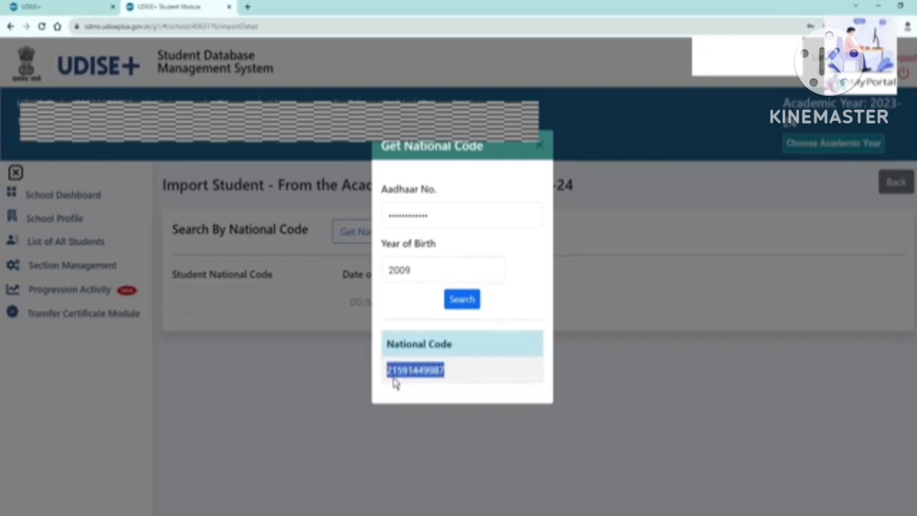
pyautogui.click(393, 384)
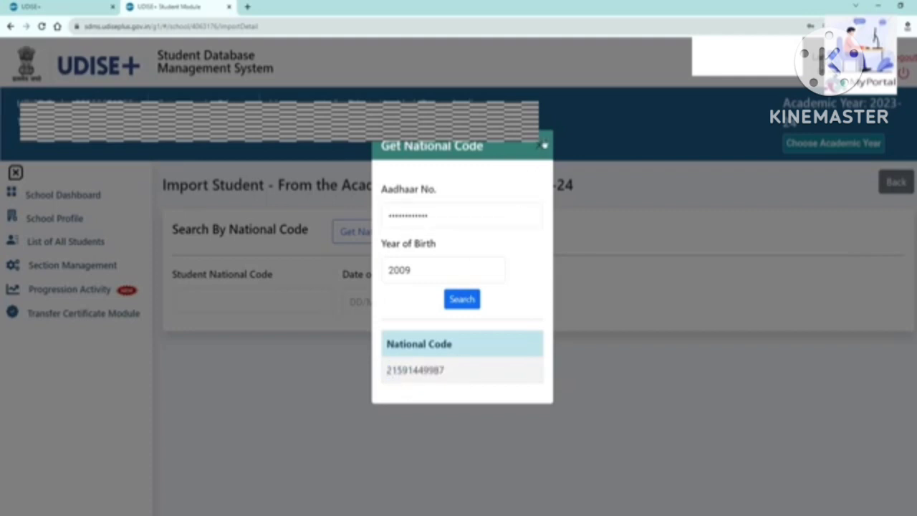
pyautogui.click(545, 144)
pyautogui.click(215, 301)
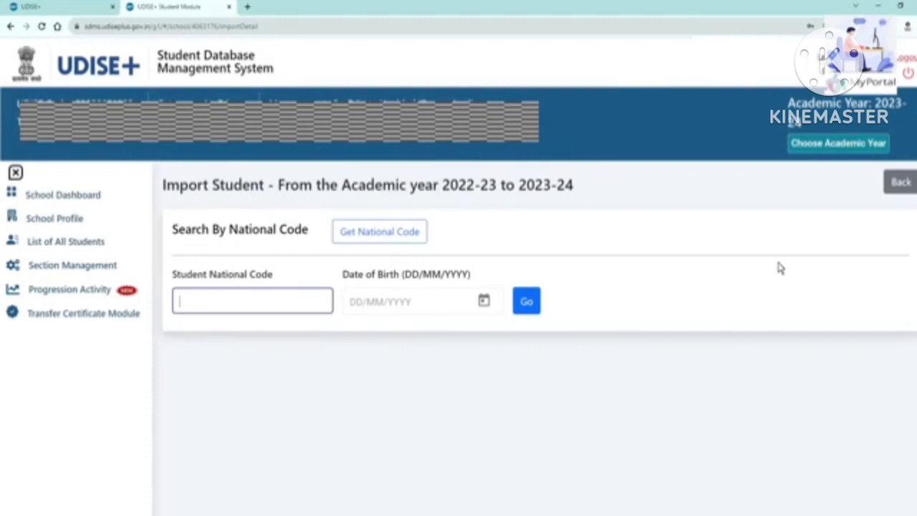
pyautogui.hotkey('ctrl', 'v')
pyautogui.press('Tab')
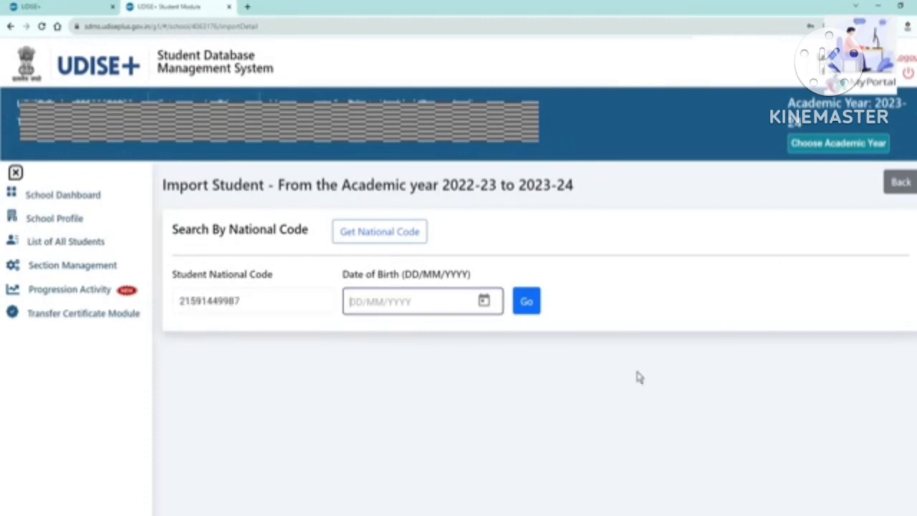
pyautogui.click(527, 302)
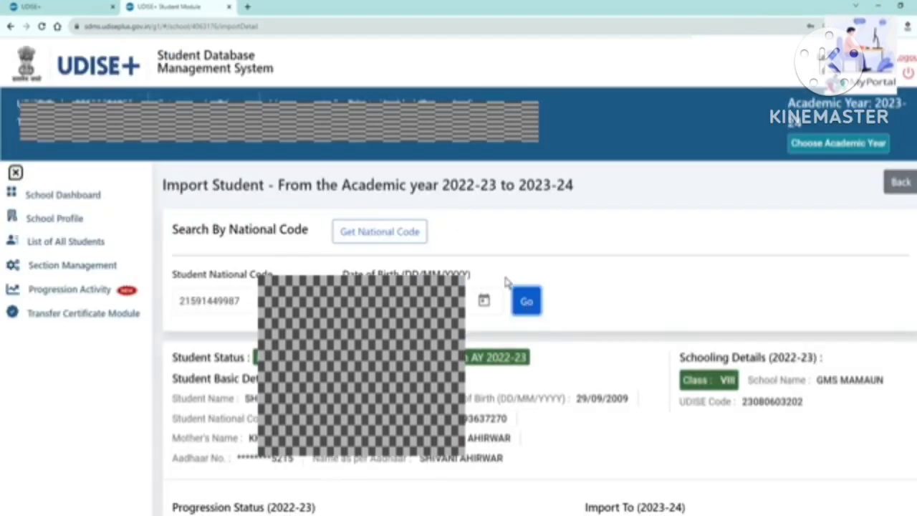
# Step: Examine the student status line of the retrieved record for the 2022-23 progression state
pyautogui.scroll(-2, 506, 283)
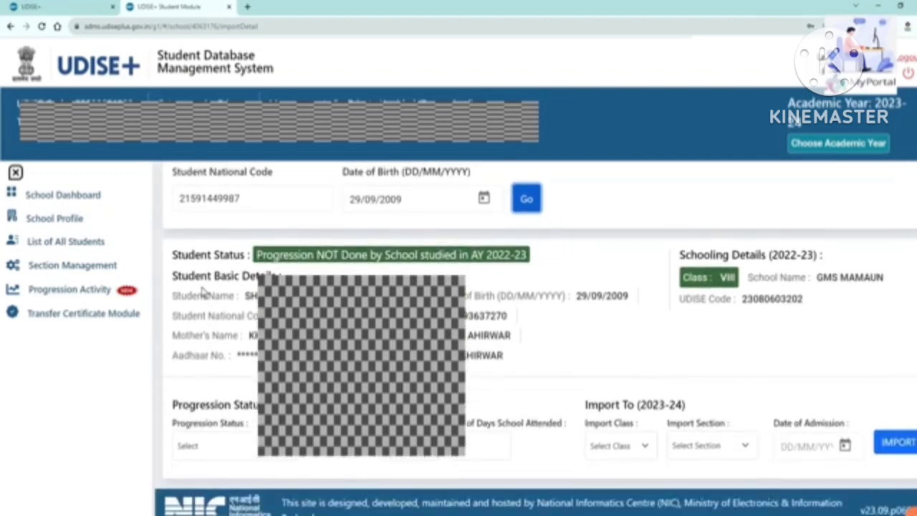
pyautogui.moveTo(172, 255); pyautogui.dragTo(457, 255)
pyautogui.click(291, 271)
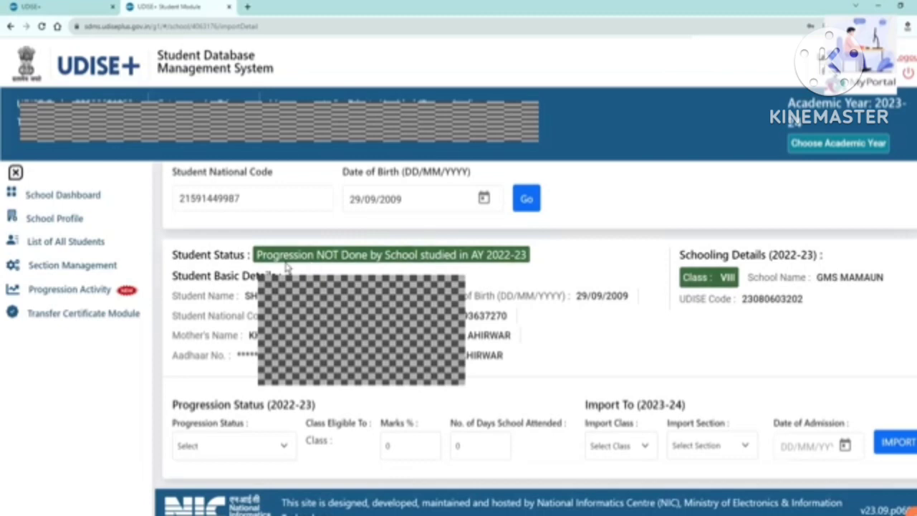
pyautogui.moveTo(257, 255); pyautogui.dragTo(392, 255)
pyautogui.moveTo(257, 255); pyautogui.dragTo(378, 255)
pyautogui.click(378, 255)
pyautogui.moveTo(256, 255); pyautogui.dragTo(528, 255)
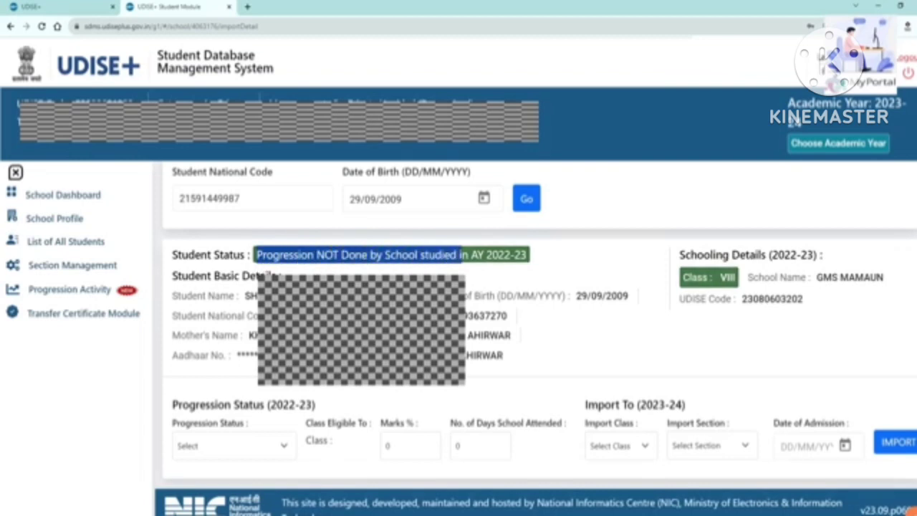
pyautogui.click(528, 255)
pyautogui.moveTo(255, 255); pyautogui.dragTo(573, 264)
pyautogui.click(573, 263)
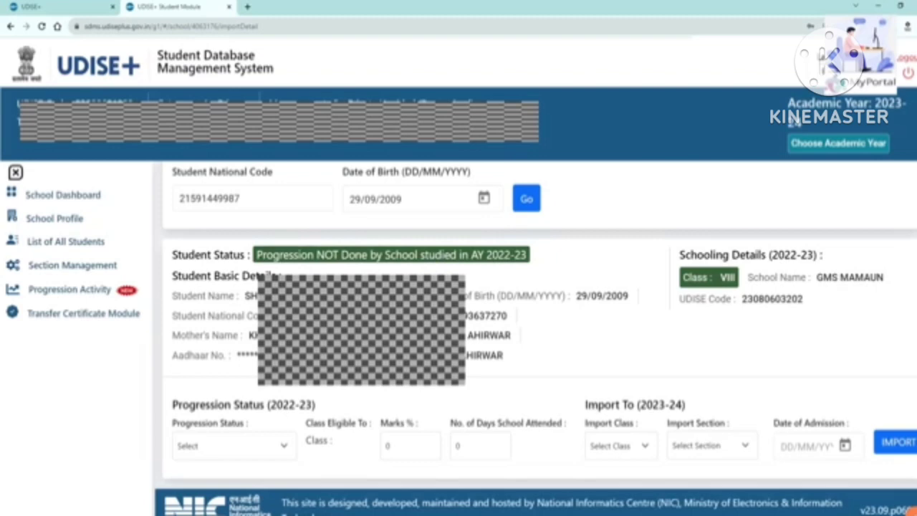
# Step: Examine the student's 2022-23 schooling details, including class, school name and UDISE code, and the Progression Status heading
pyautogui.moveTo(721, 278); pyautogui.dragTo(739, 279)
pyautogui.moveTo(817, 278); pyautogui.dragTo(824, 278)
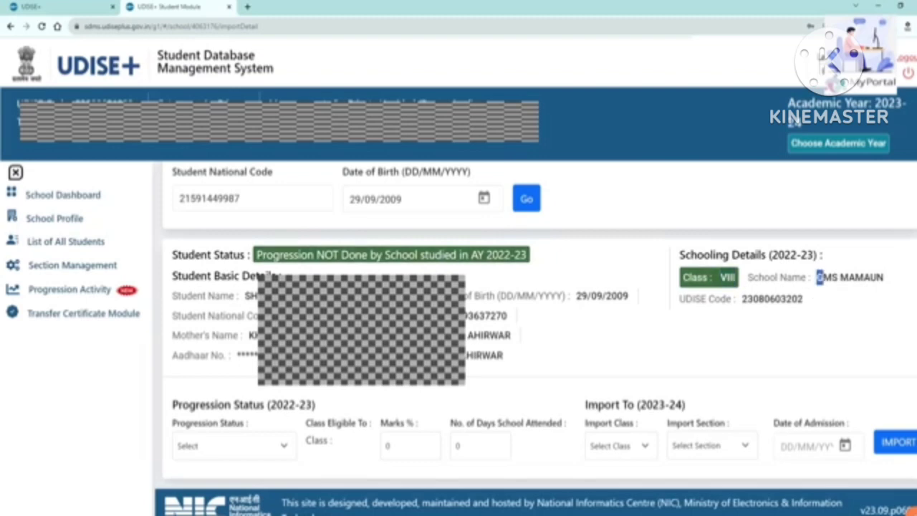
pyautogui.moveTo(753, 298); pyautogui.dragTo(792, 299)
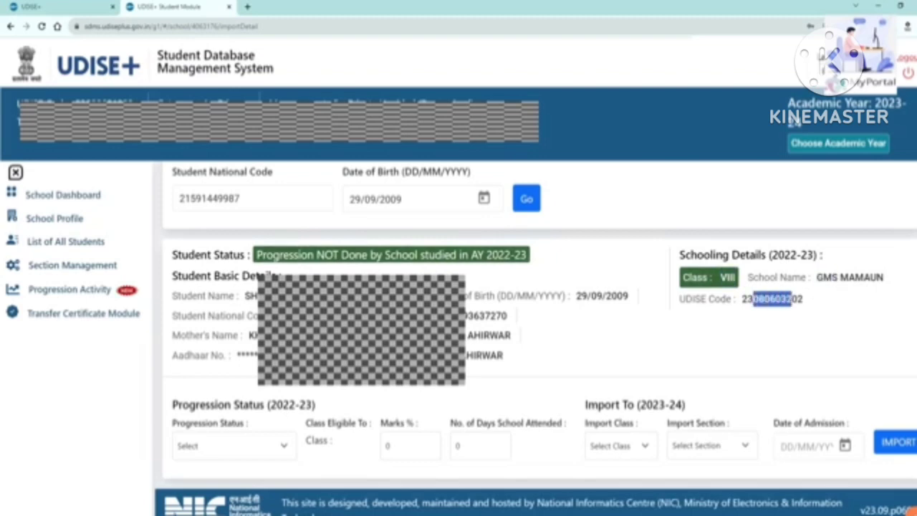
pyautogui.click(722, 328)
pyautogui.moveTo(784, 255); pyautogui.dragTo(818, 254)
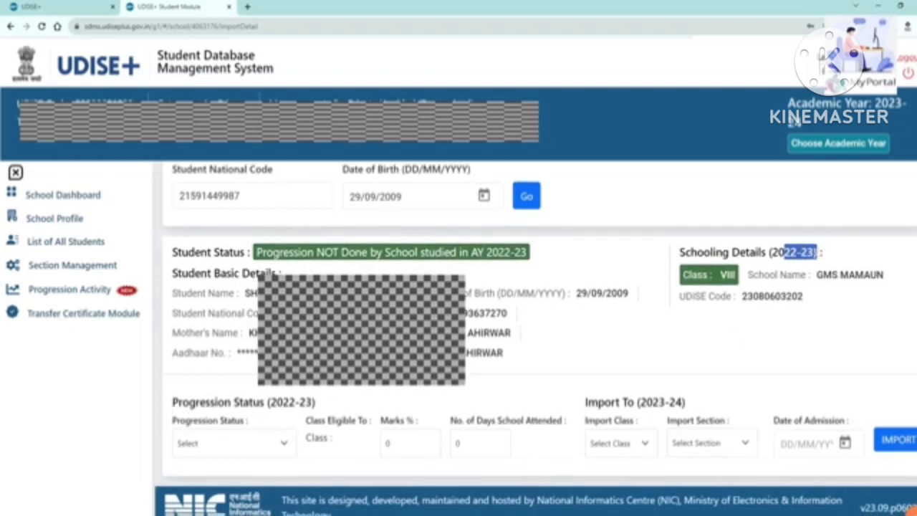
pyautogui.moveTo(271, 403); pyautogui.dragTo(308, 403)
pyautogui.click(340, 389)
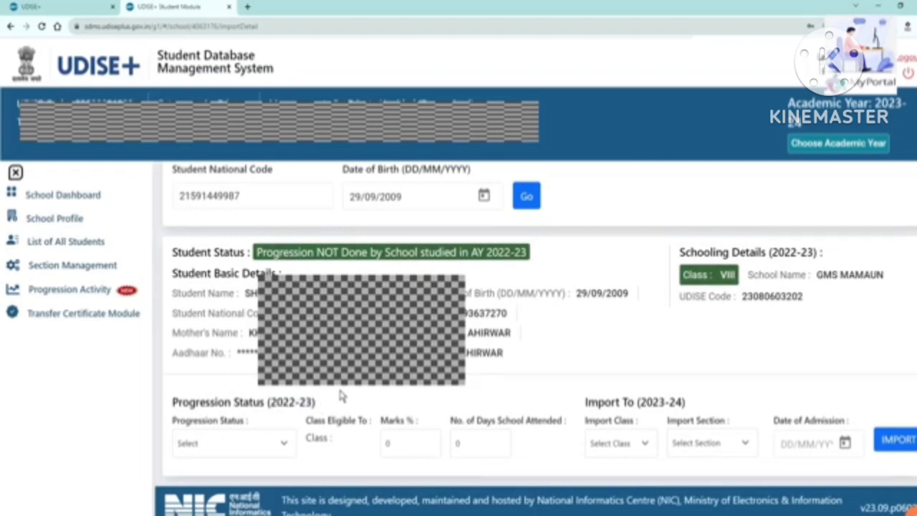
# Step: Set the student's 2022-23 progression status to Promoted and check the class the student is eligible for
pyautogui.click(200, 425)
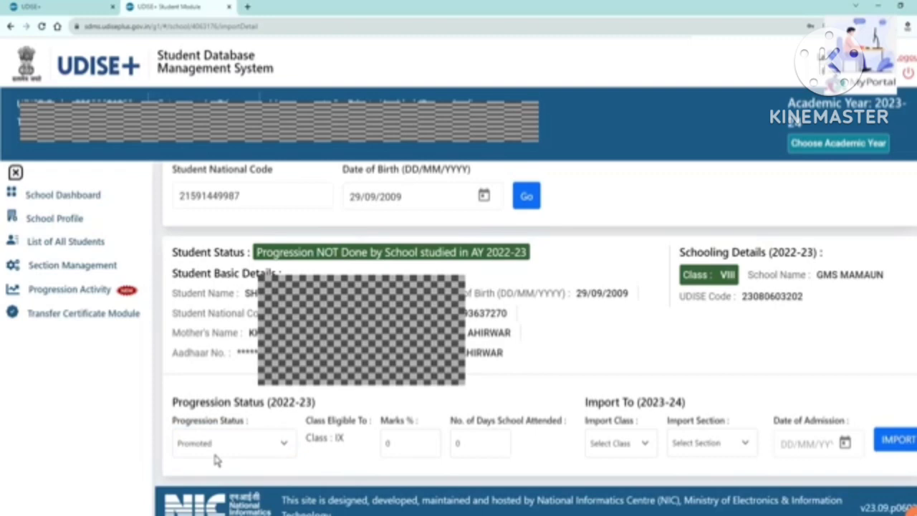
pyautogui.doubleClick(339, 439)
# Step: Examine the remaining import fields: marks percentage, days of school attended, import class, import section and date of admission
pyautogui.click(387, 443)
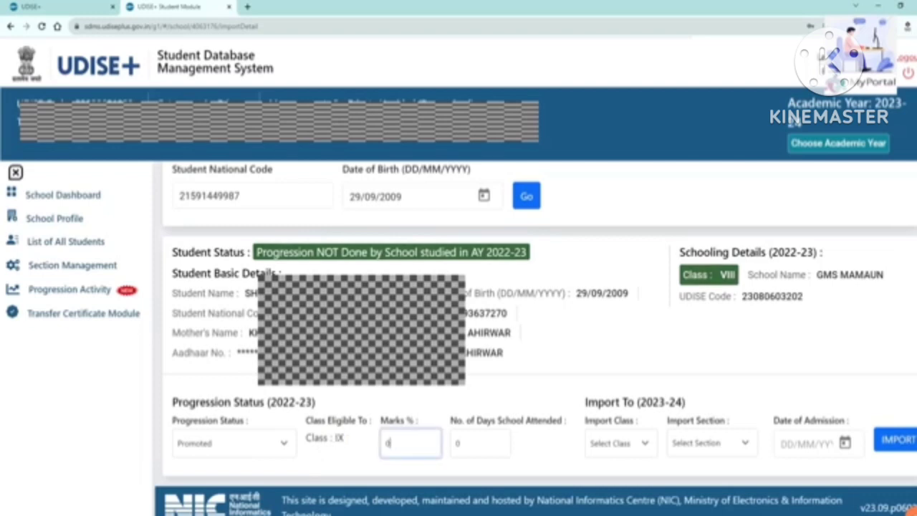
pyautogui.click(439, 393)
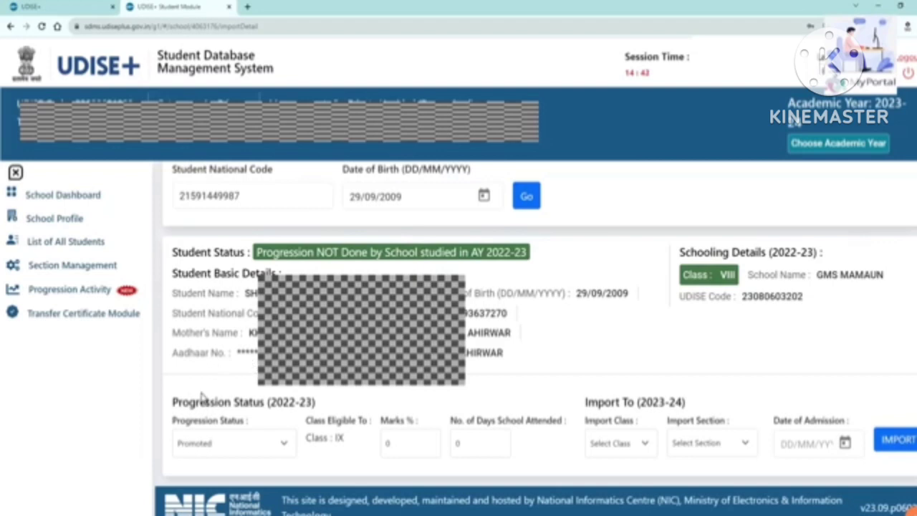
pyautogui.click(430, 446)
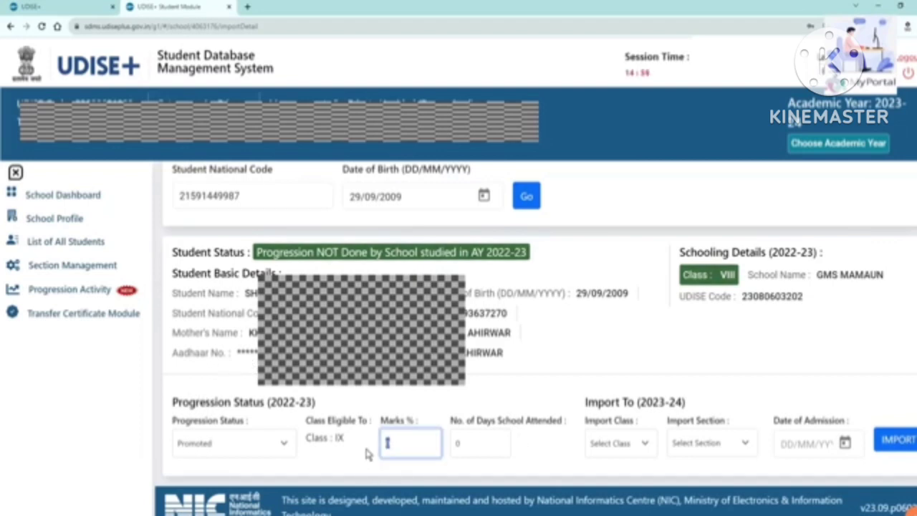
pyautogui.click(446, 388)
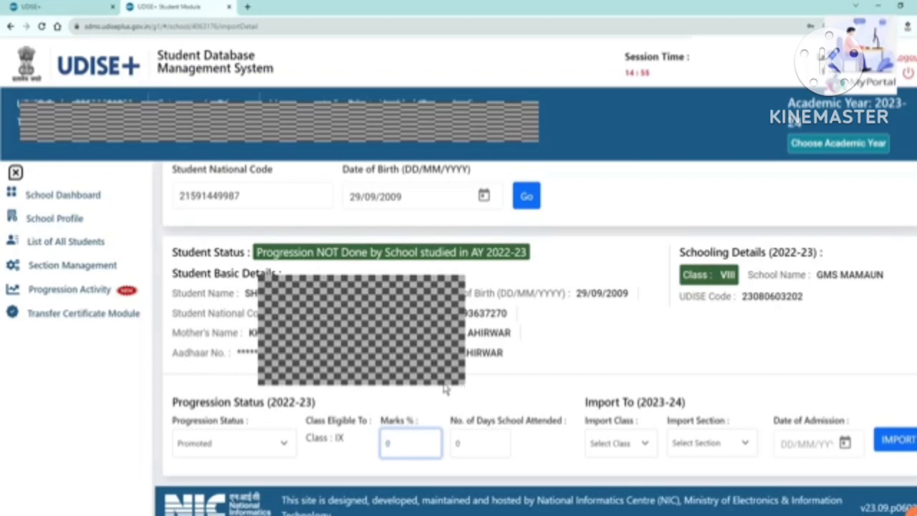
pyautogui.click(398, 447)
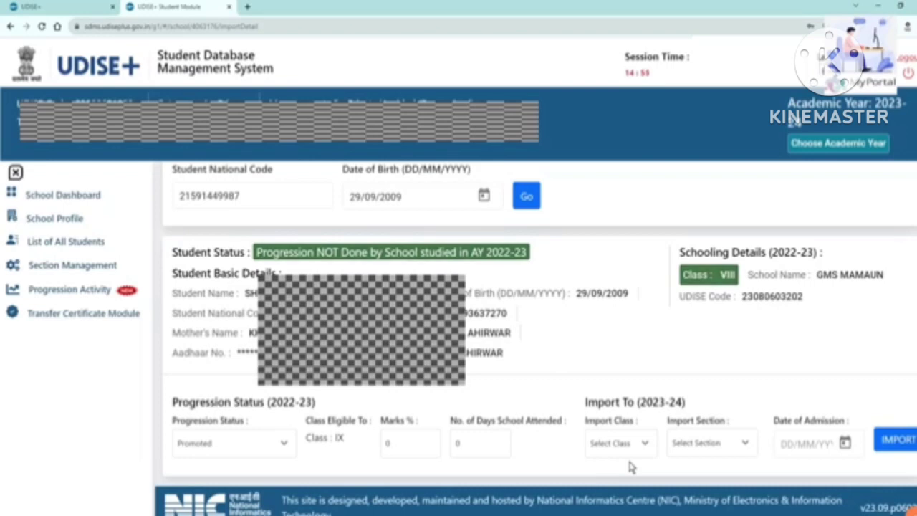
pyautogui.click(410, 444)
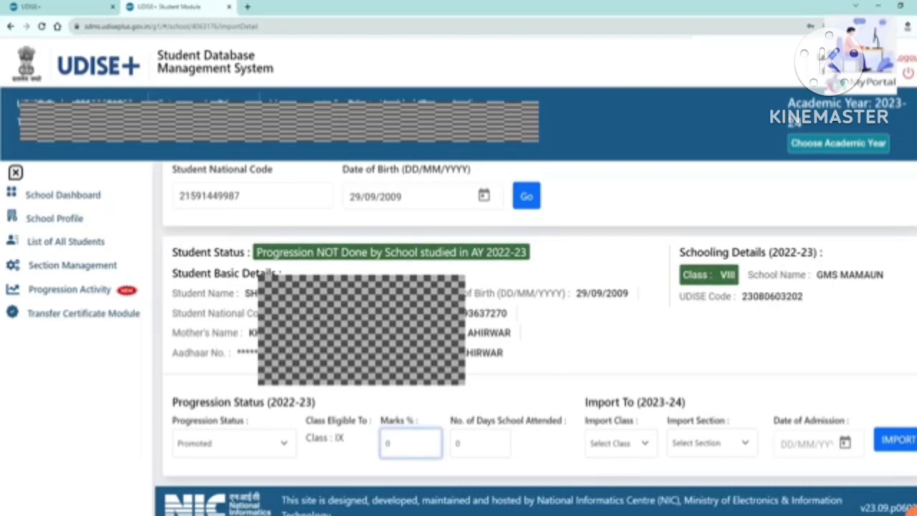
pyautogui.click(480, 443)
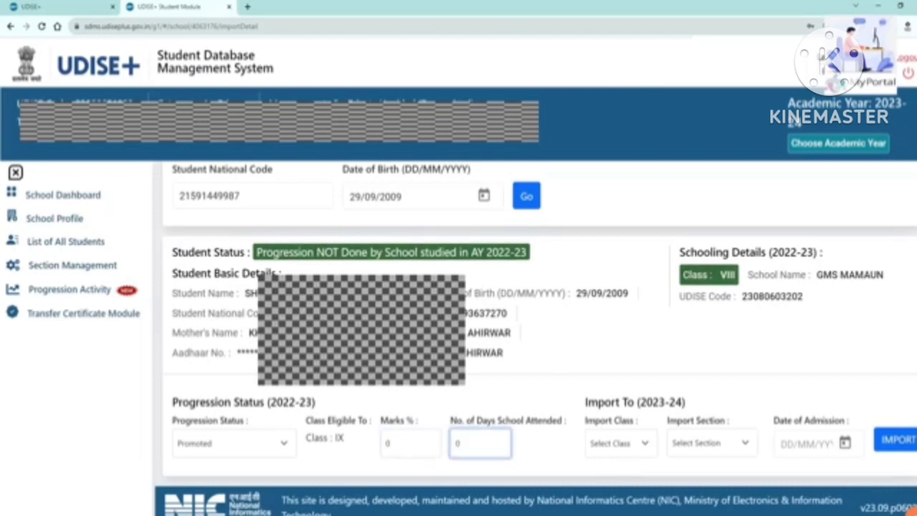
pyautogui.click(587, 422)
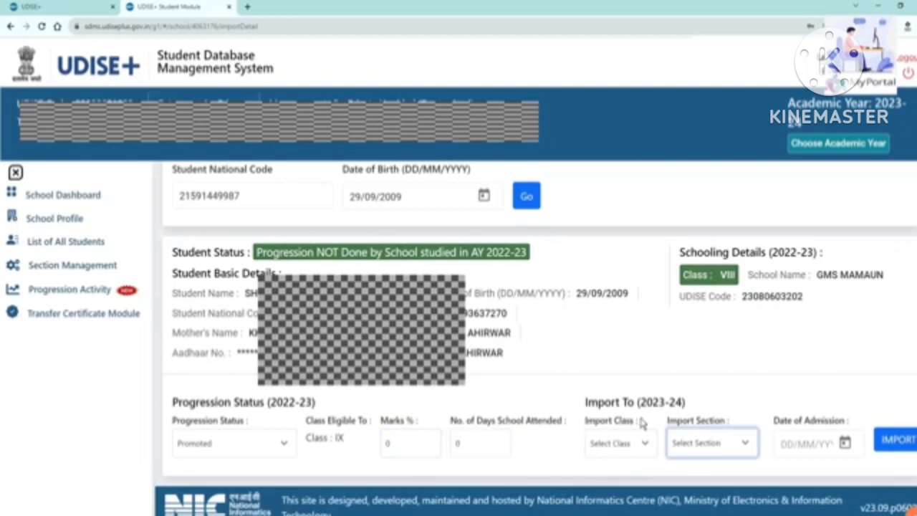
pyautogui.click(806, 448)
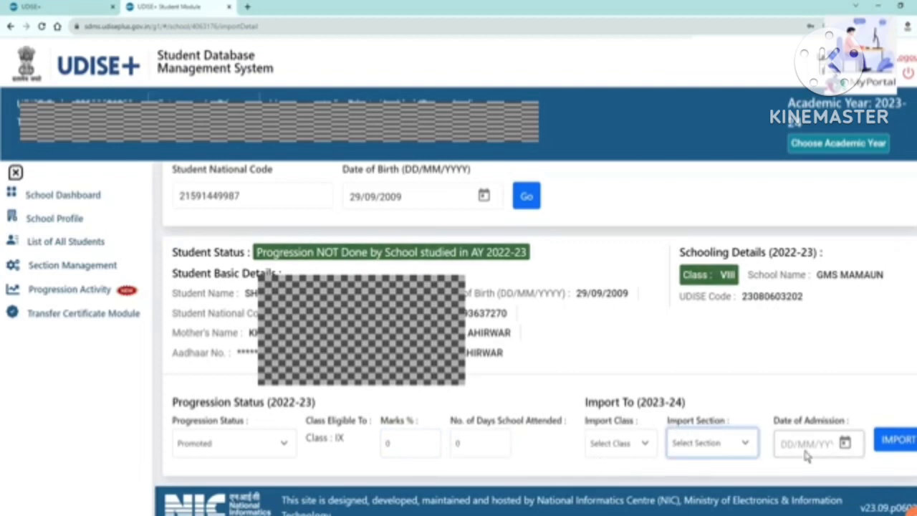
pyautogui.click(797, 390)
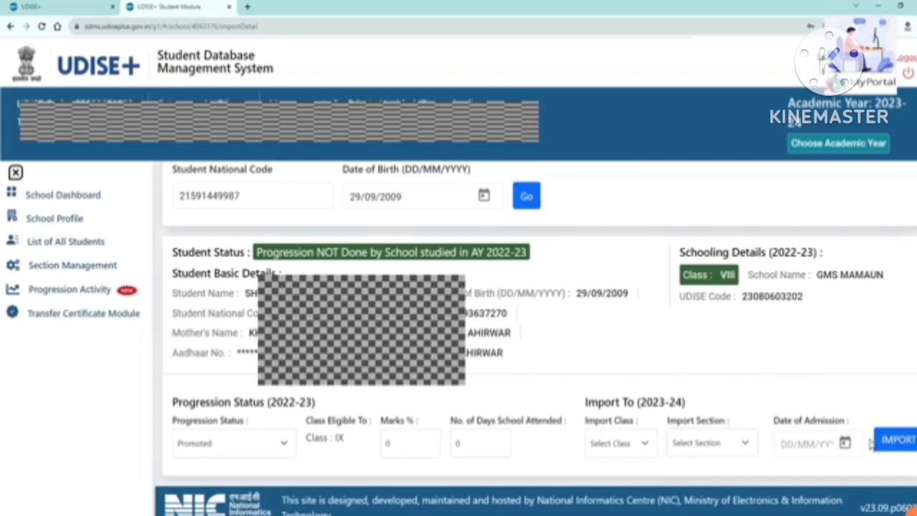